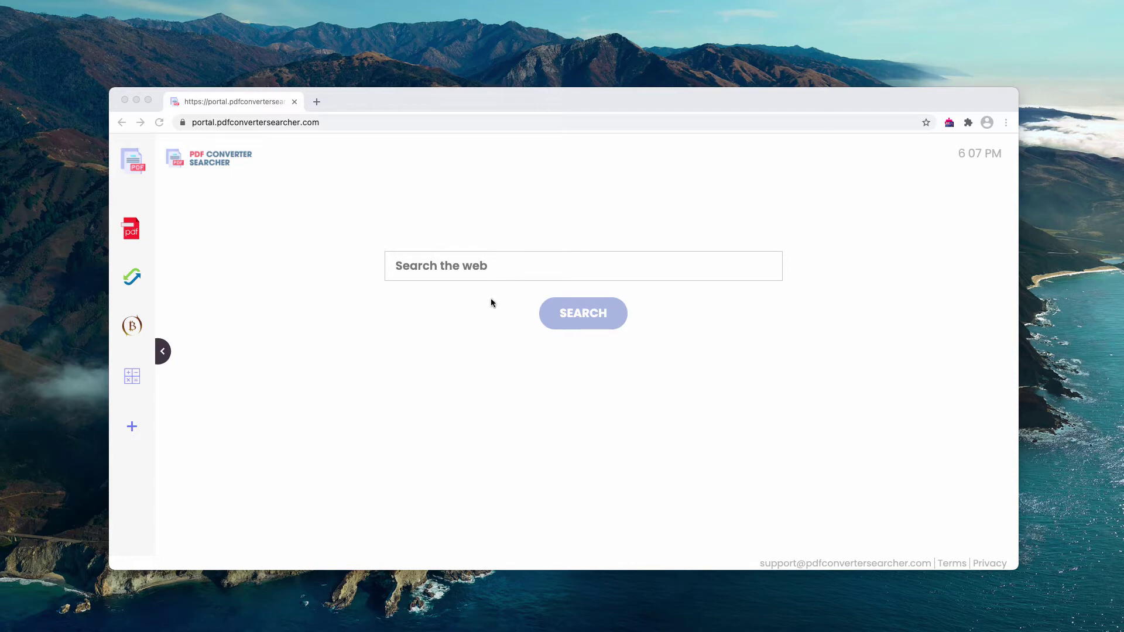
# Step: Search 'virus' from the PDF Converter Searcher portal to open Yahoo results
pyautogui.click(494, 266)
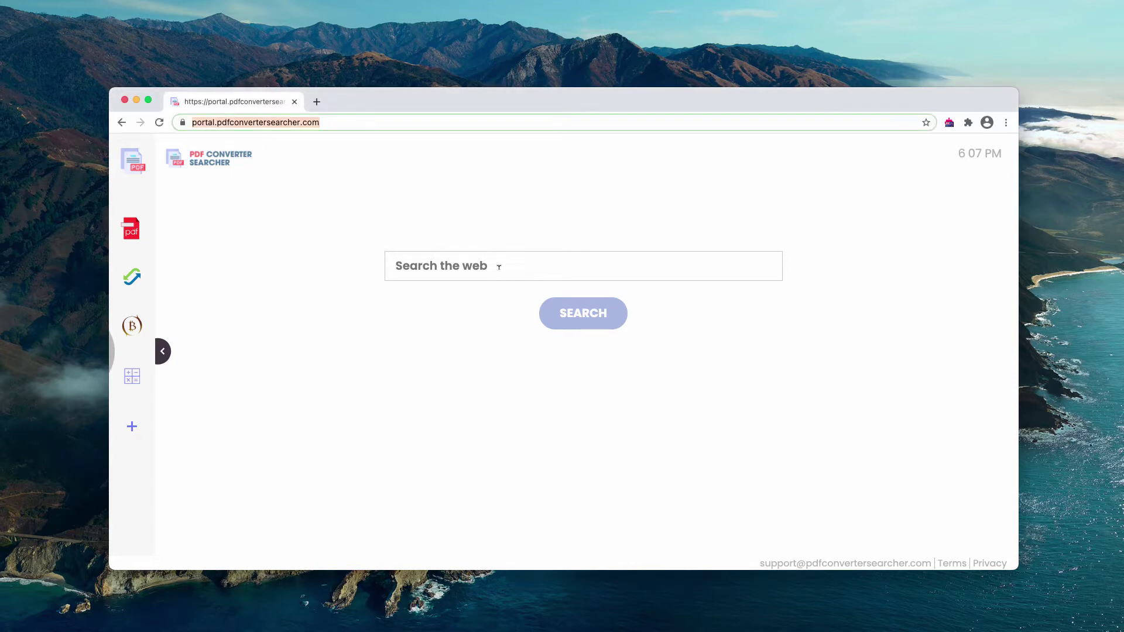
pyautogui.moveTo(351, 103); pyautogui.dragTo(352, 105)
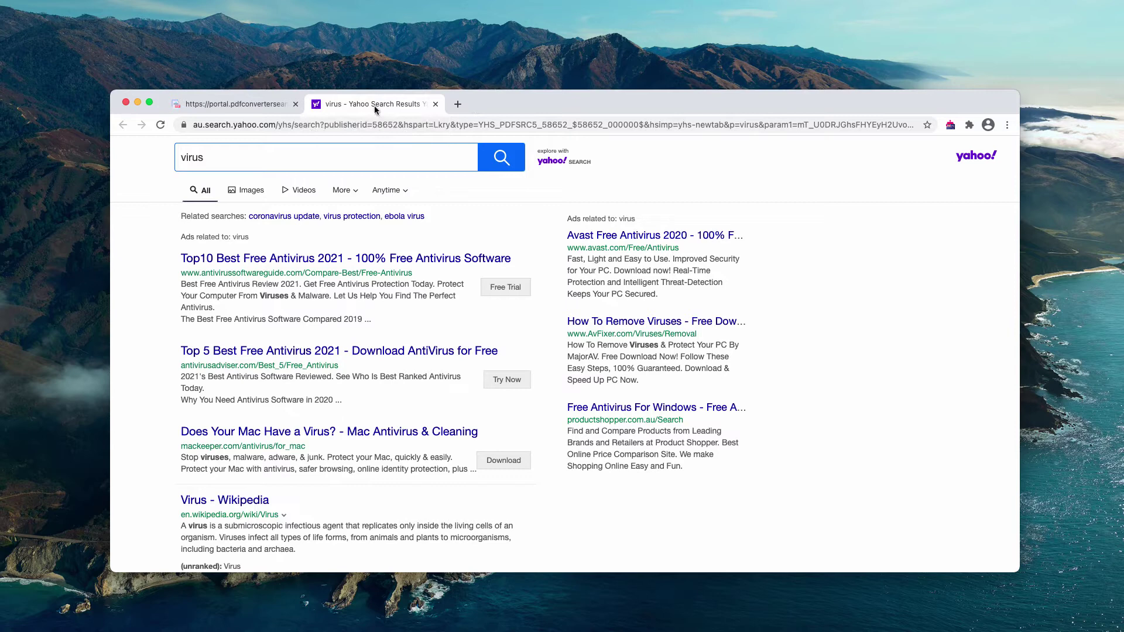
# Step: Close the Yahoo 'virus' results tab
pyautogui.click(283, 106)
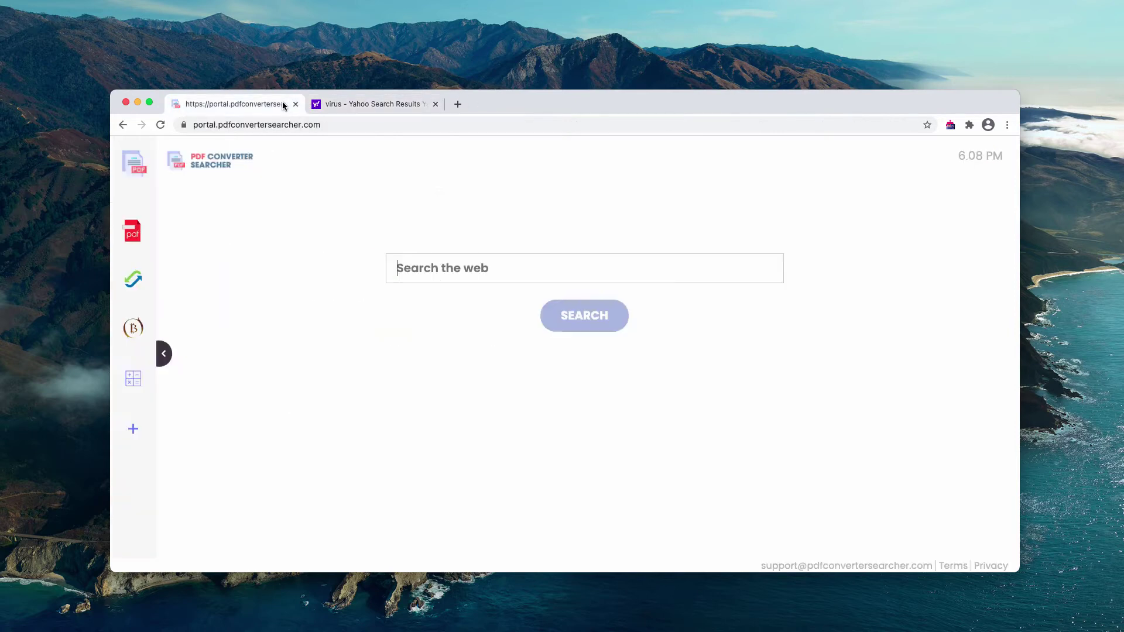
pyautogui.click(367, 103)
pyautogui.click(435, 103)
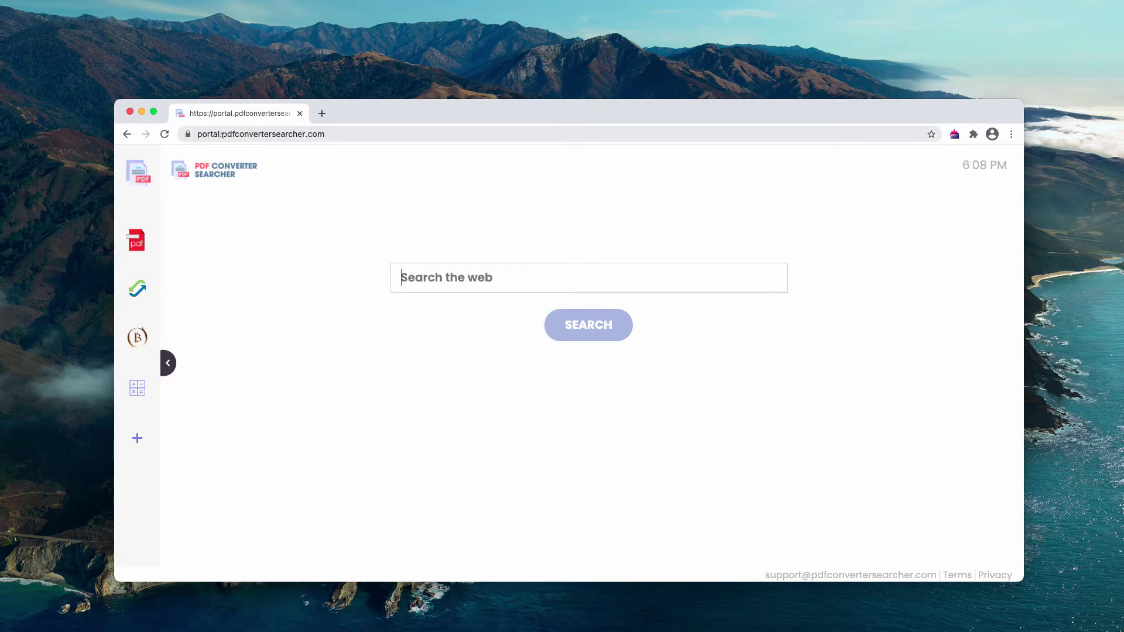
# Step: Check the pdfconvertersearcher.com address, then open Chrome's Extensions page via More Tools
pyautogui.moveTo(225, 134); pyautogui.dragTo(351, 133)
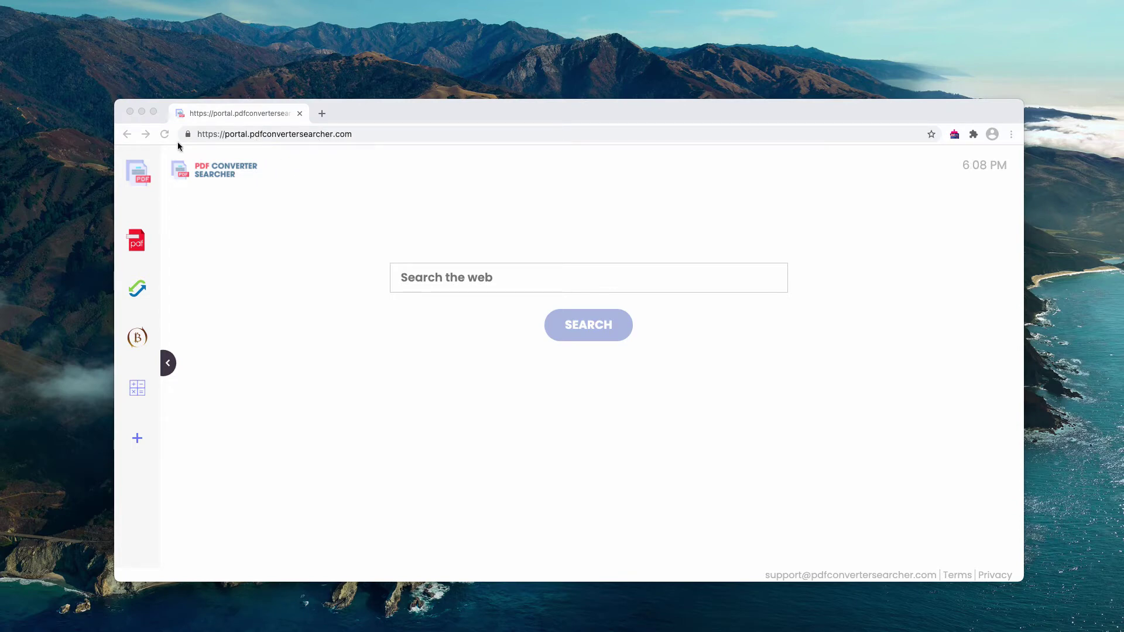
pyautogui.click(452, 115)
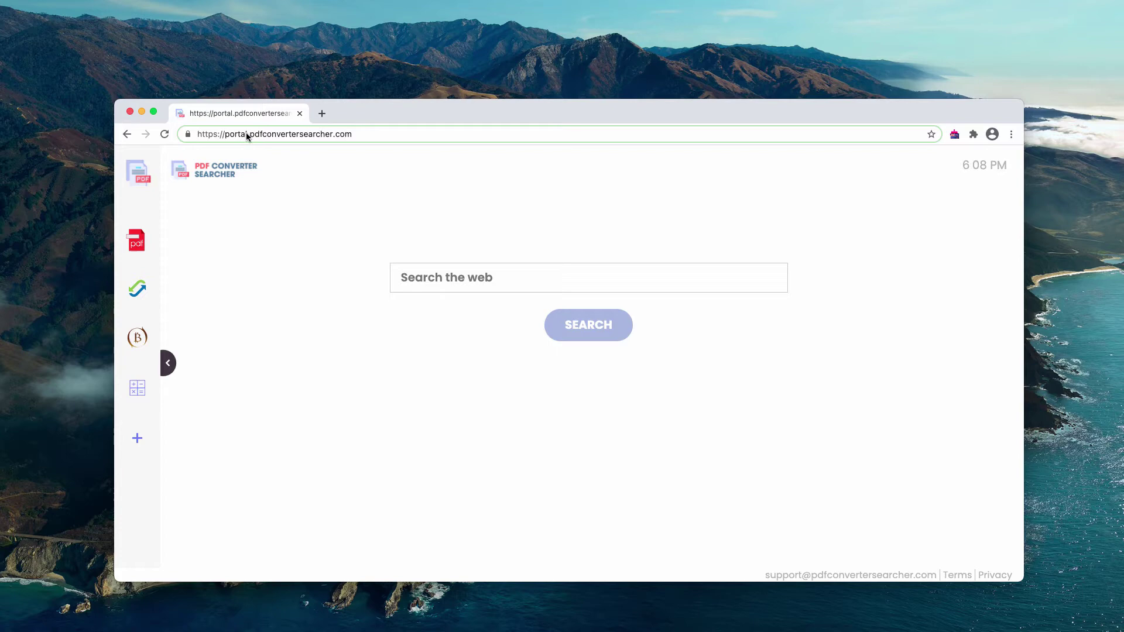
pyautogui.moveTo(250, 136); pyautogui.dragTo(352, 134)
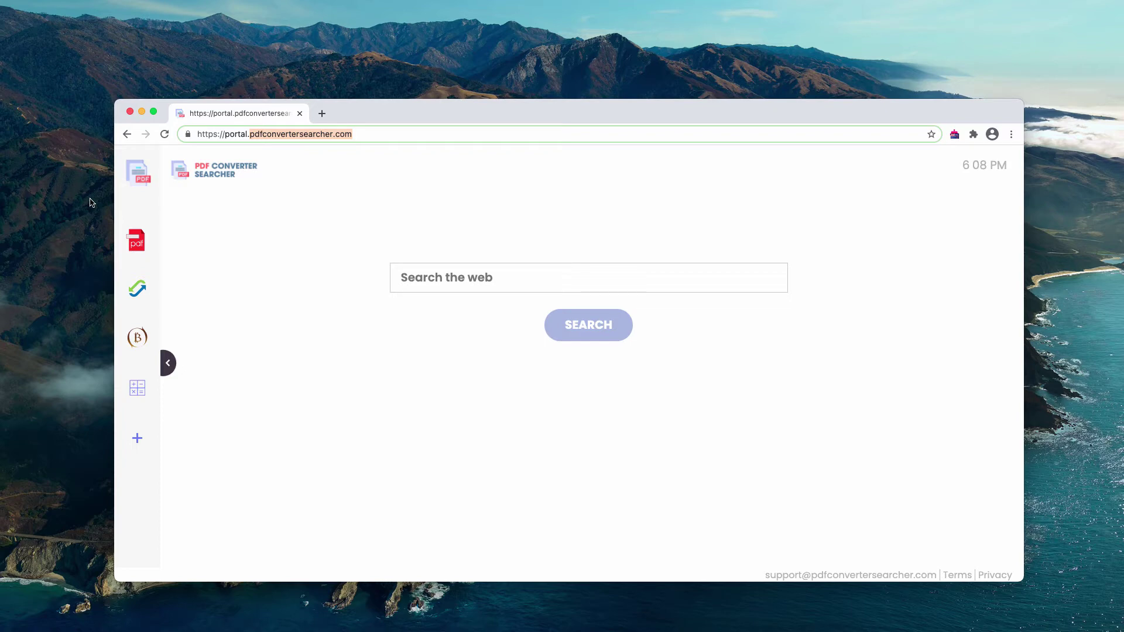
pyautogui.click(358, 134)
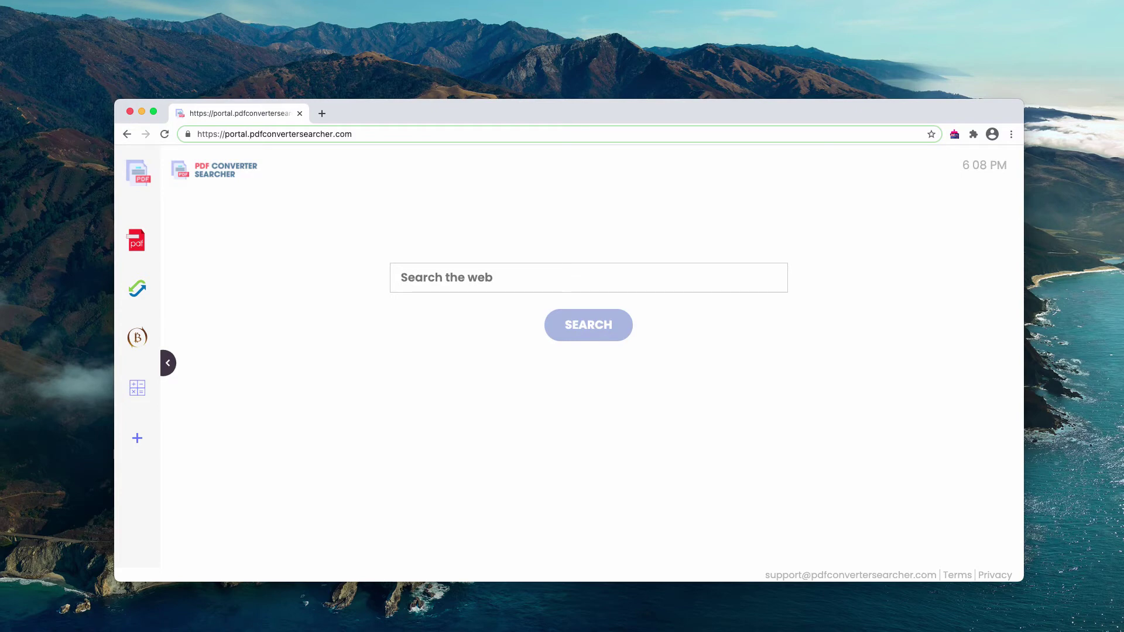
pyautogui.click(1011, 134)
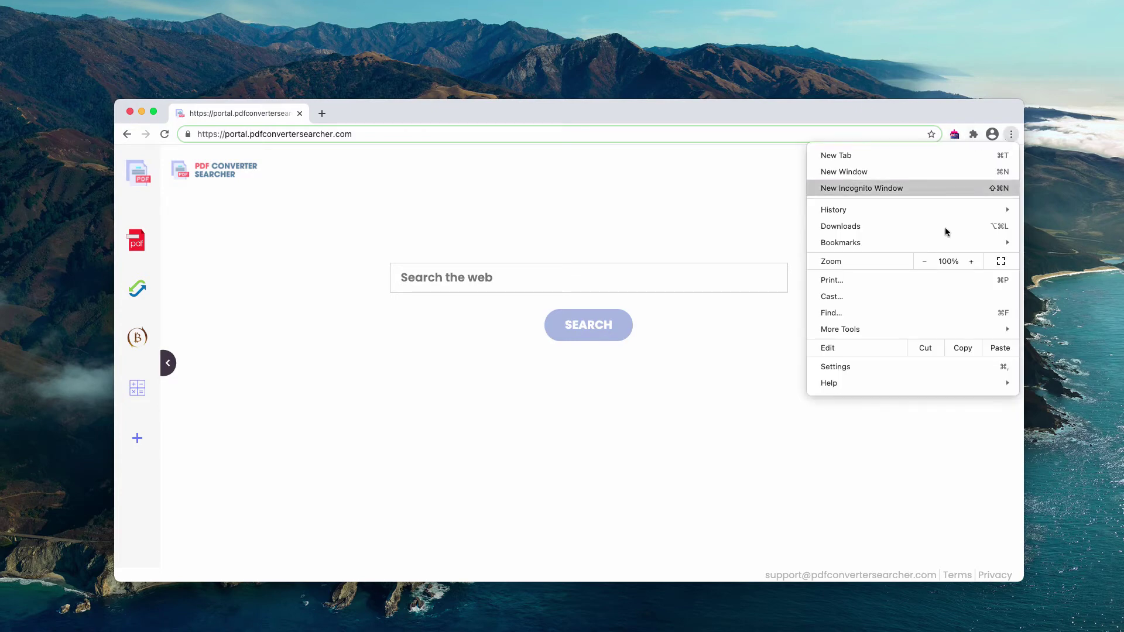
pyautogui.moveTo(840, 329)
pyautogui.click(713, 378)
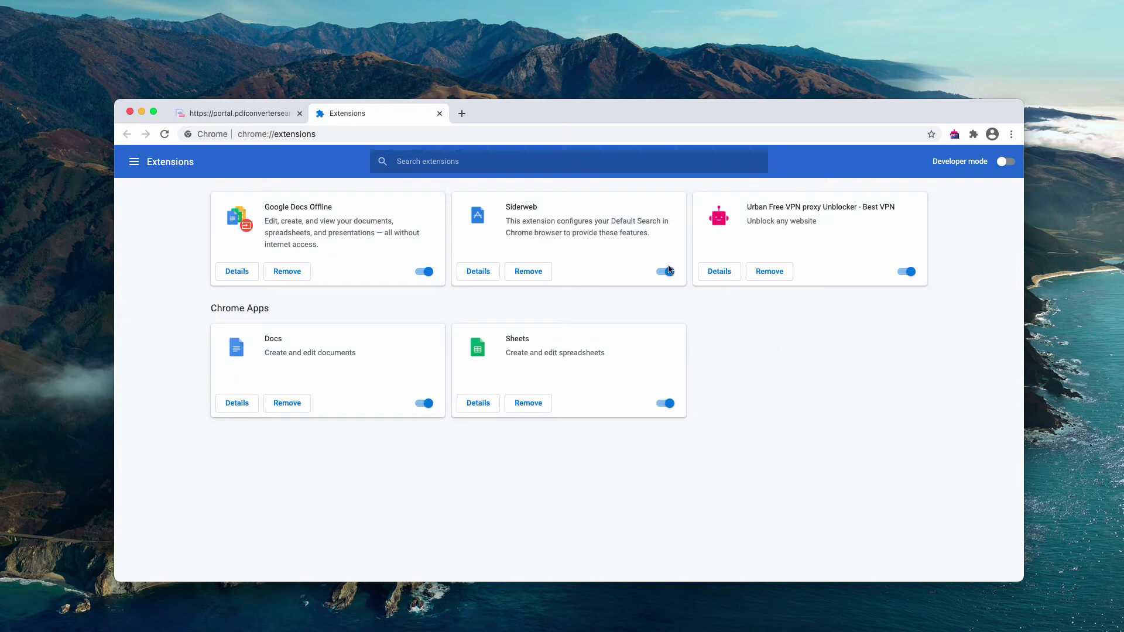
# Step: Turn off and remove the Siderweb extension, then replace the Extensions tab with a new tab
pyautogui.click(665, 272)
pyautogui.click(546, 274)
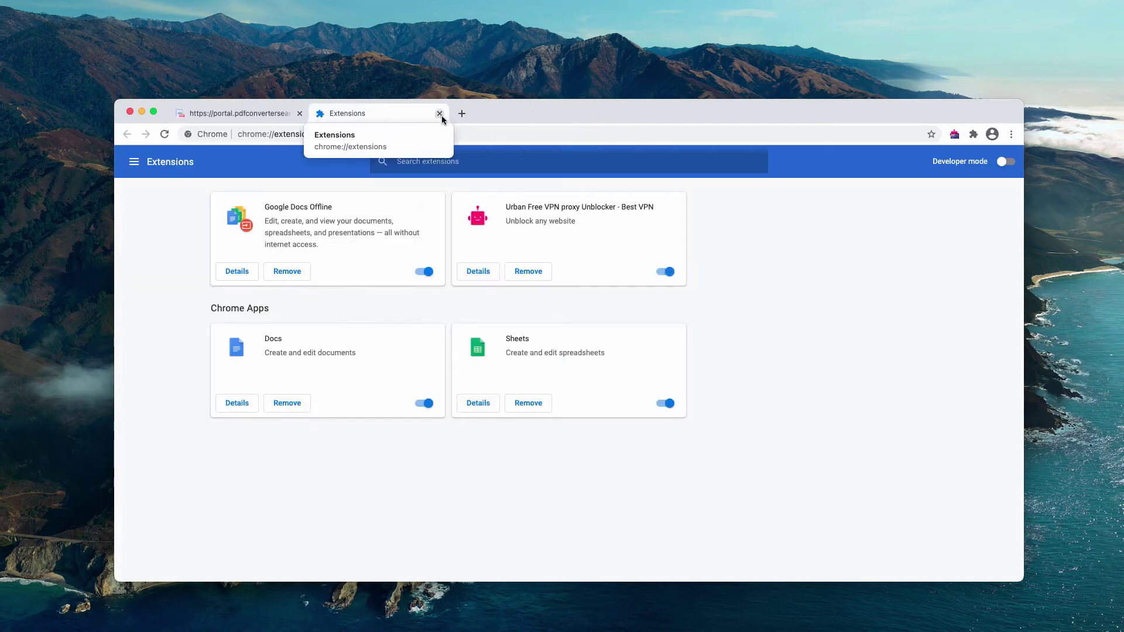
pyautogui.click(439, 113)
pyautogui.click(327, 115)
pyautogui.write('combocleaner.com')
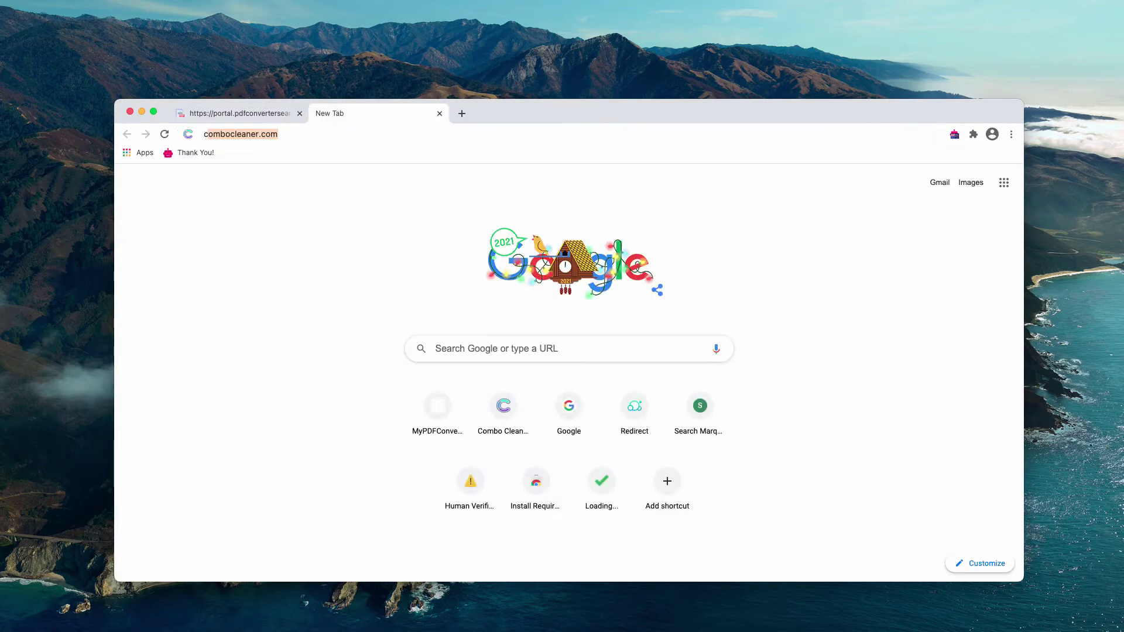
# Step: Load combocleaner.com and close the PDF Converter Searcher tab
pyautogui.click(299, 164)
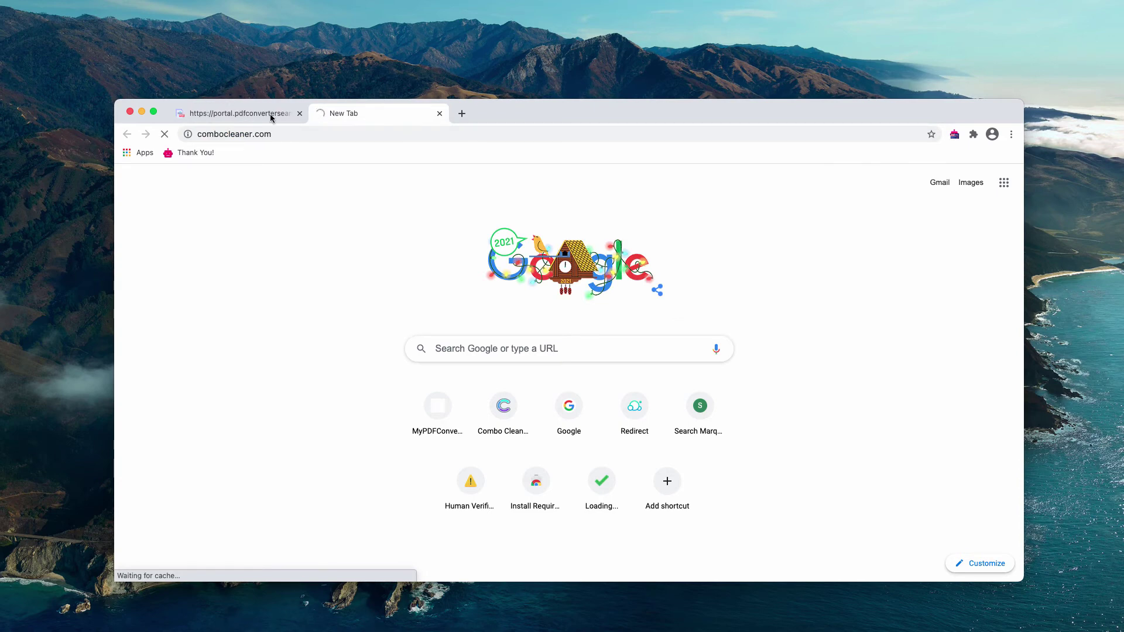
pyautogui.click(299, 114)
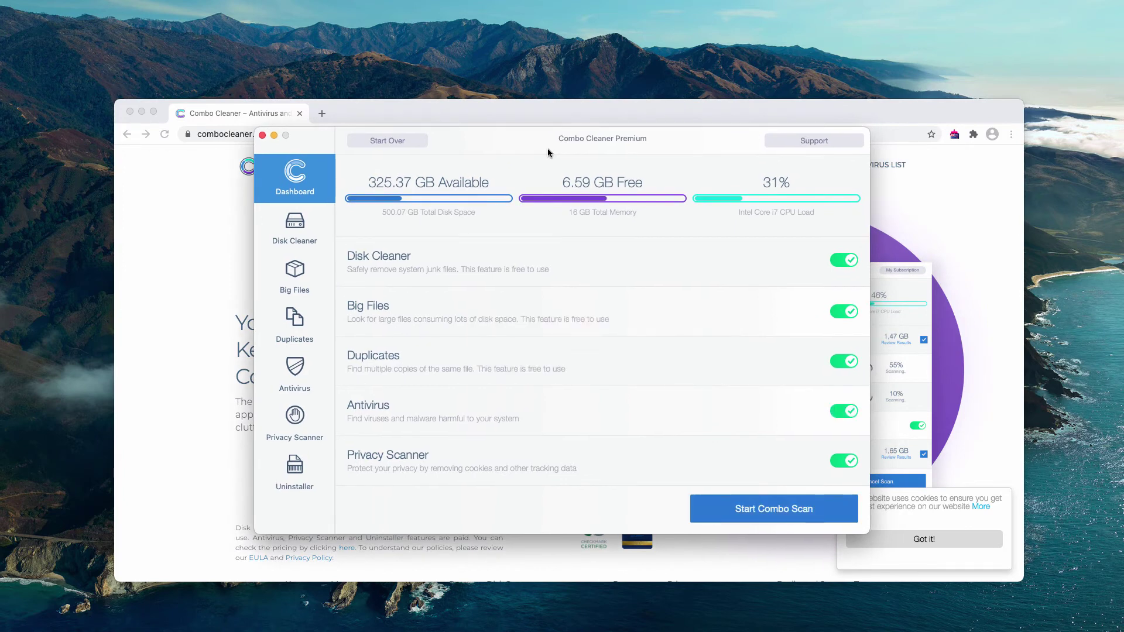
# Step: Run a Combo Scan of the Mac until it reports 62 antivirus threats
pyautogui.click(767, 536)
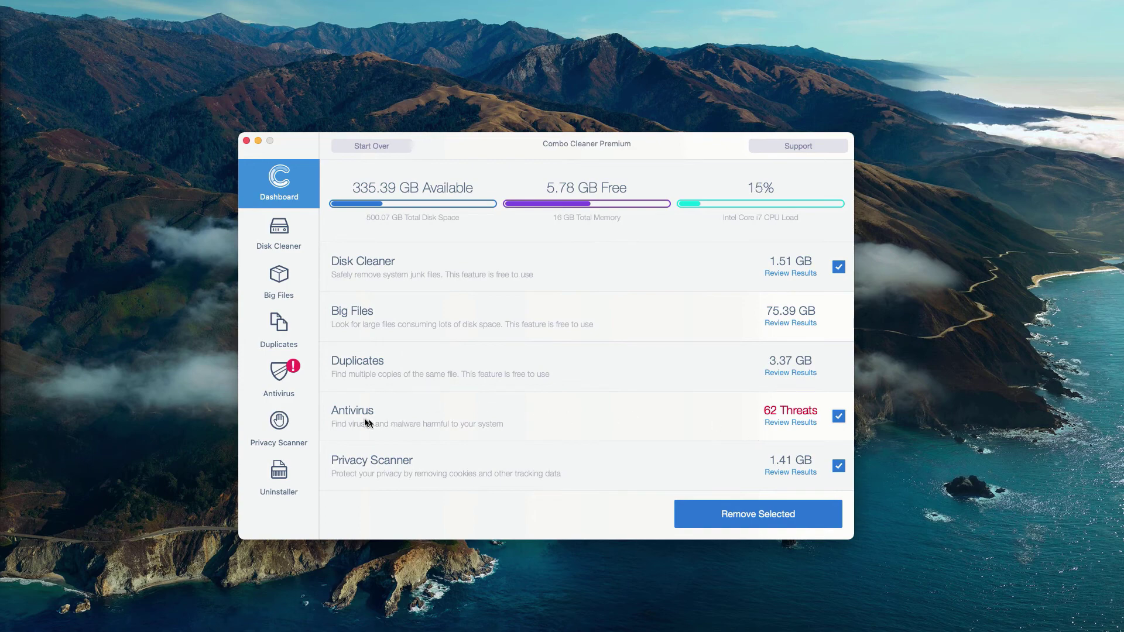
# Step: Open Review Results for the 62 Antivirus threats
pyautogui.click(790, 422)
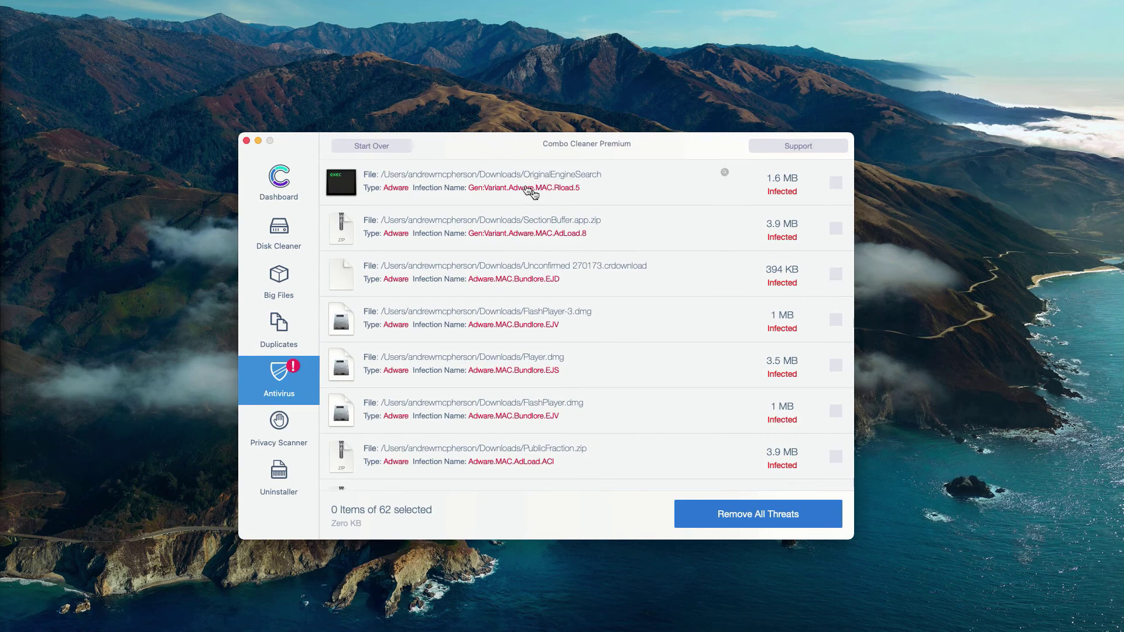
# Step: Reveal SectionBuffer.app.zip in Downloads and move it to the Trash
pyautogui.moveTo(582, 318)
pyautogui.click(727, 223)
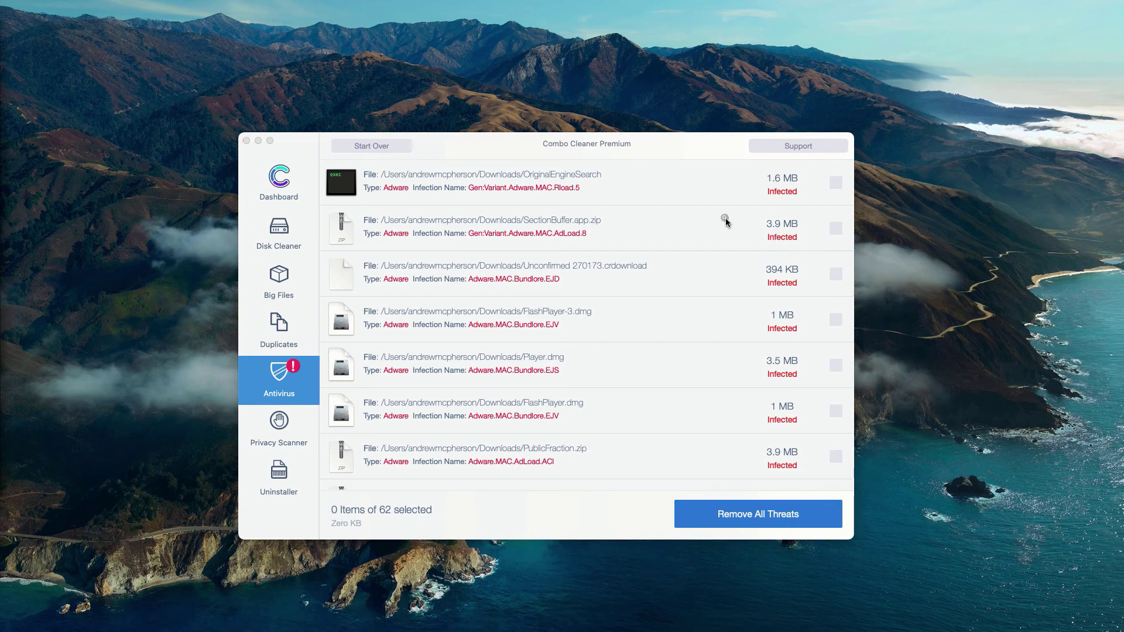
pyautogui.moveTo(180, 94); pyautogui.dragTo(351, 149)
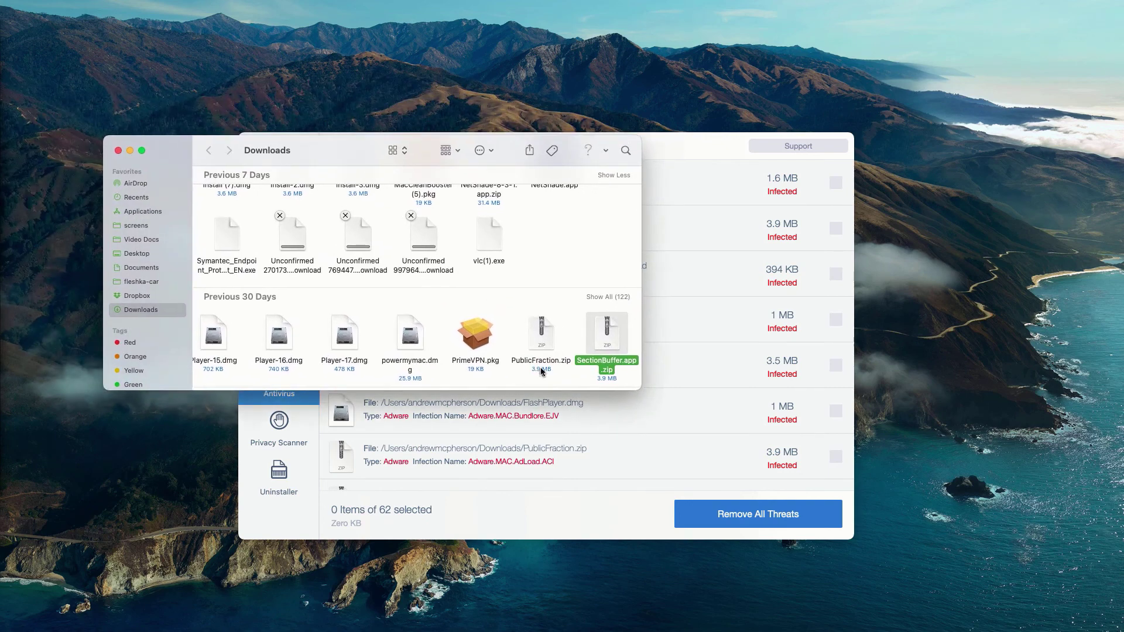
pyautogui.rightClick(610, 341)
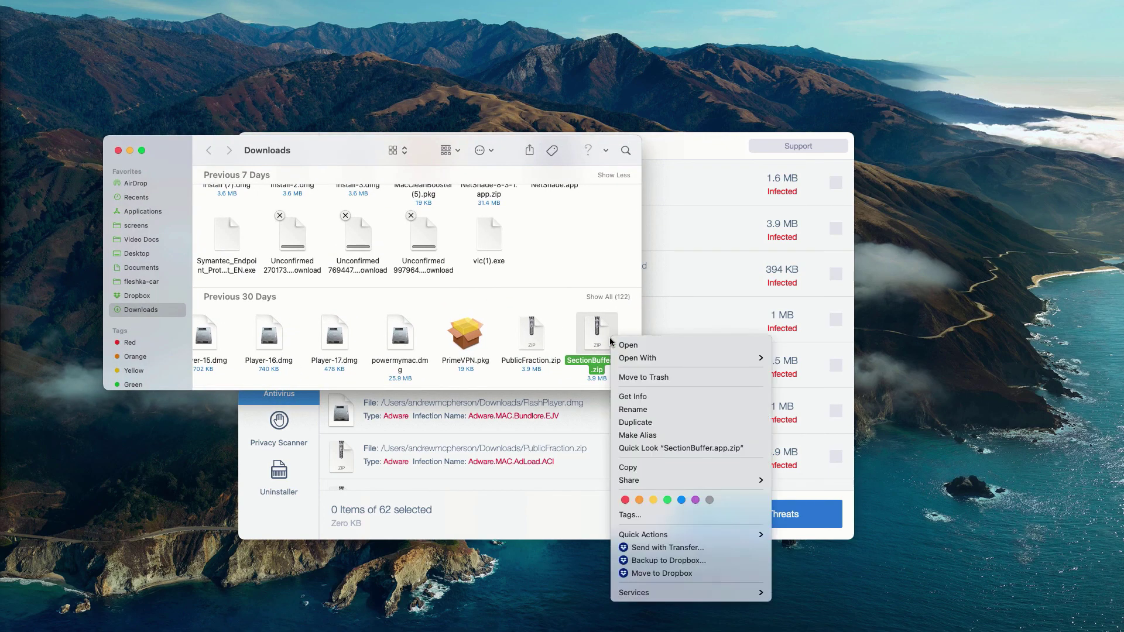
pyautogui.click(639, 376)
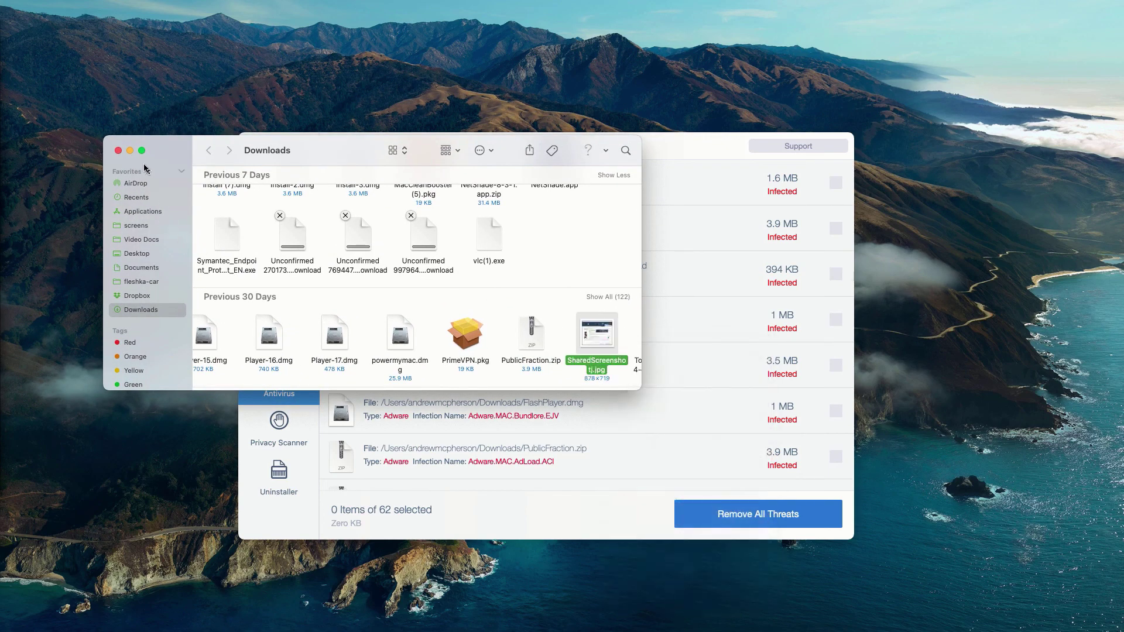
pyautogui.click(118, 150)
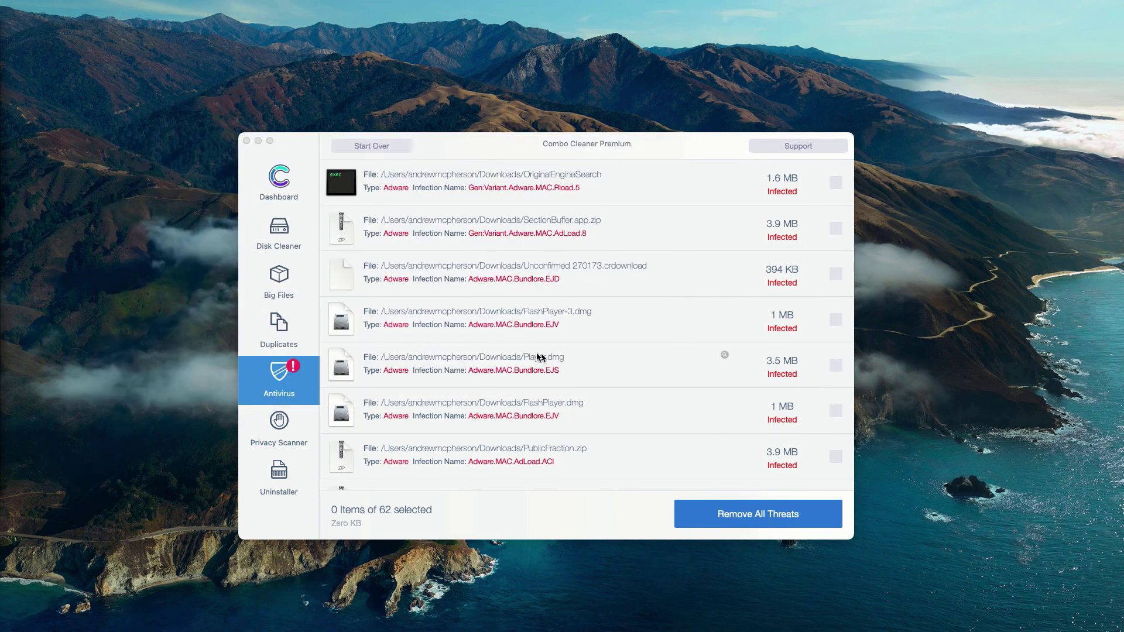
# Step: Reveal Player.dmg in Downloads and move it to the Trash
pyautogui.click(724, 355)
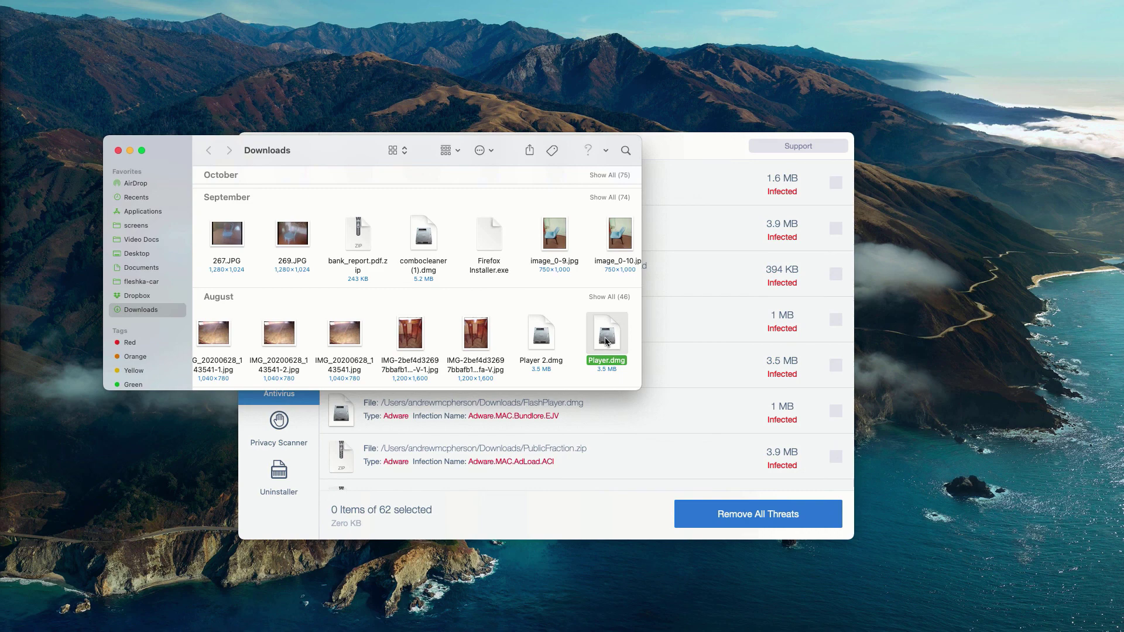
pyautogui.rightClick(604, 334)
pyautogui.click(621, 370)
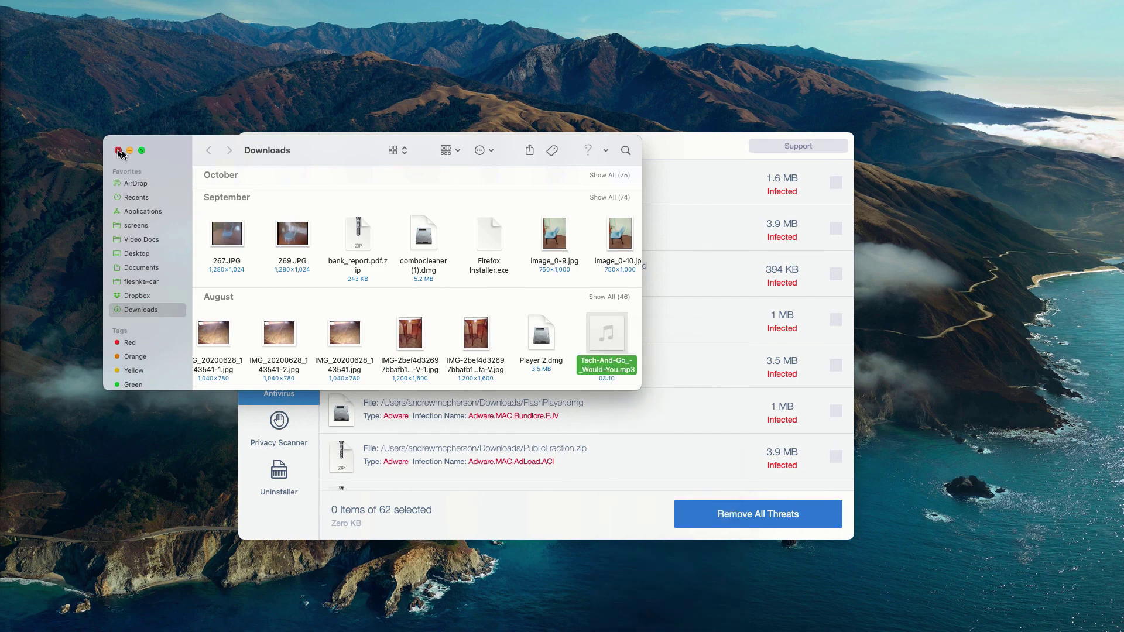
pyautogui.click(118, 150)
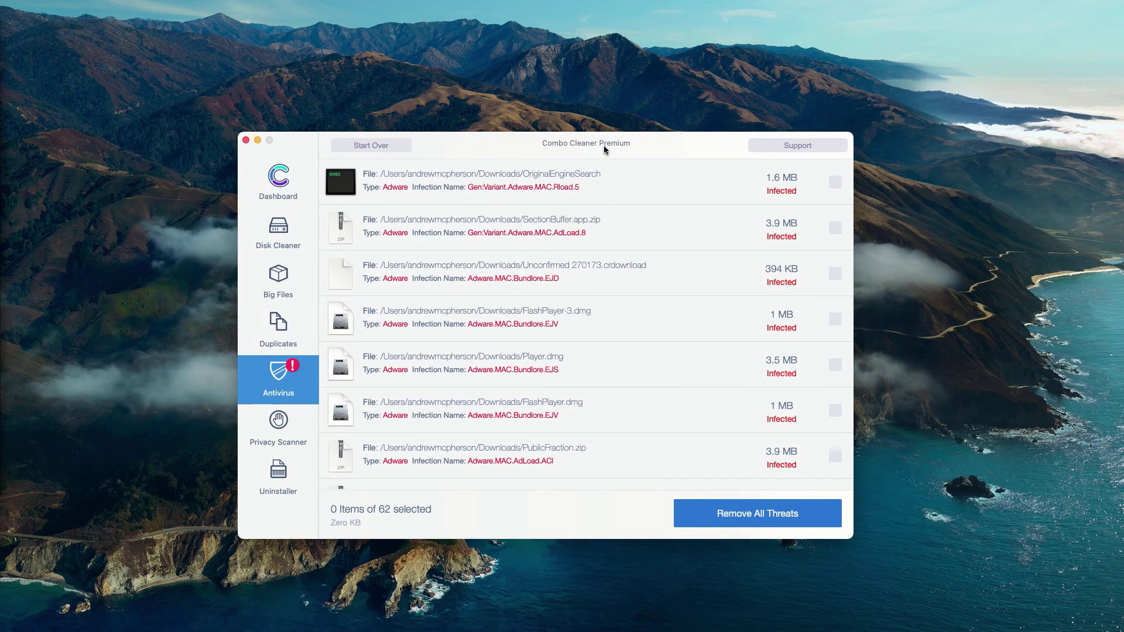